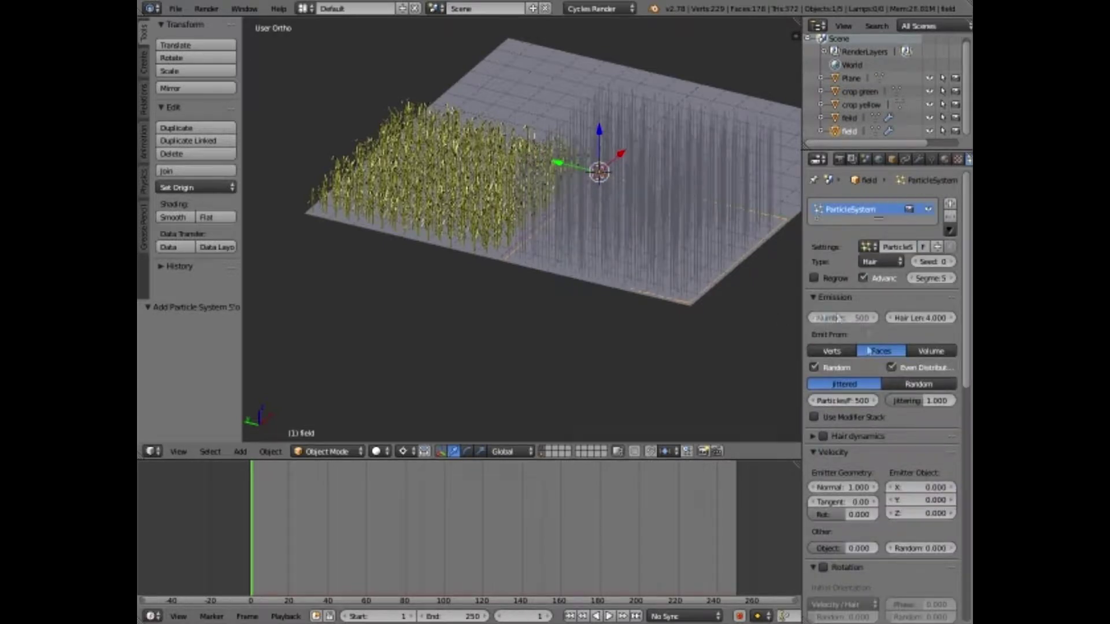
- Set the particle render settings so each hair renders as the crop green object
scroll(838, 318, "down", 4)
left_click(838, 346)
left_click(832, 394)
left_click(898, 462)
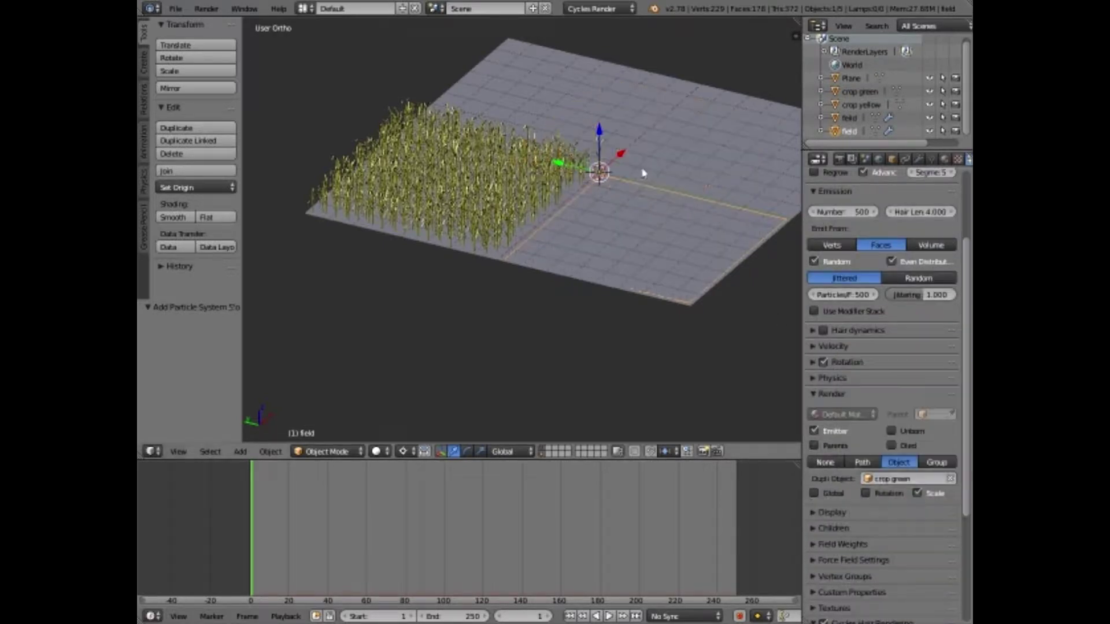
- Rotate the crop green plant mesh 90° on X and lower it to its origin
key("Tab")
type("arx90")
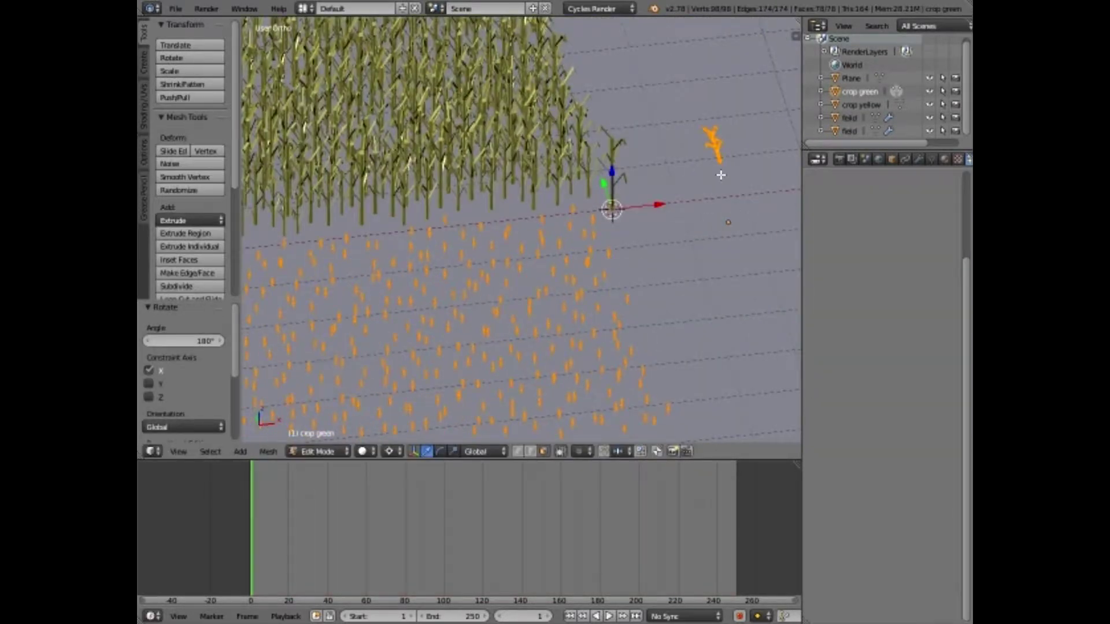
key("Tab")
key("shift+s")
left_click(707, 186)
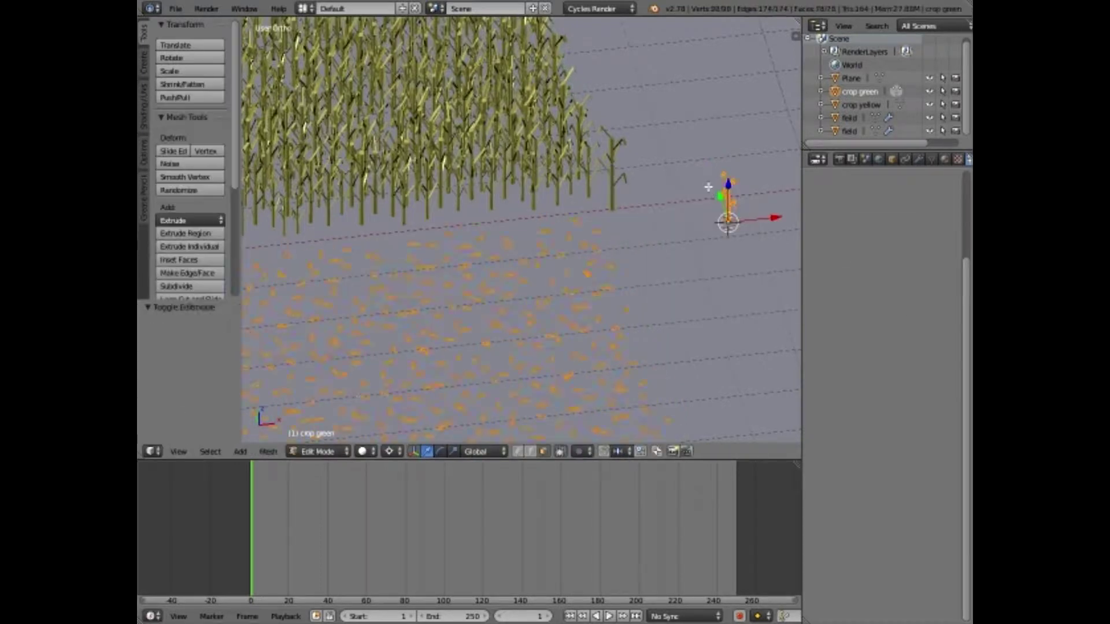
left_click(708, 186)
key("Tab")
- Give the second field 2000 hairs with 1000 particles per face
right_click(594, 278)
mouse_move(594, 279)
middle_mouse_down()
mouse_move(585, 287)
mouse_move(696, 315)
mouse_move(723, 260)
middle_mouse_up()
left_click(843, 264)
type("2000")
left_click(844, 347)
type("1000")
key("Tab")
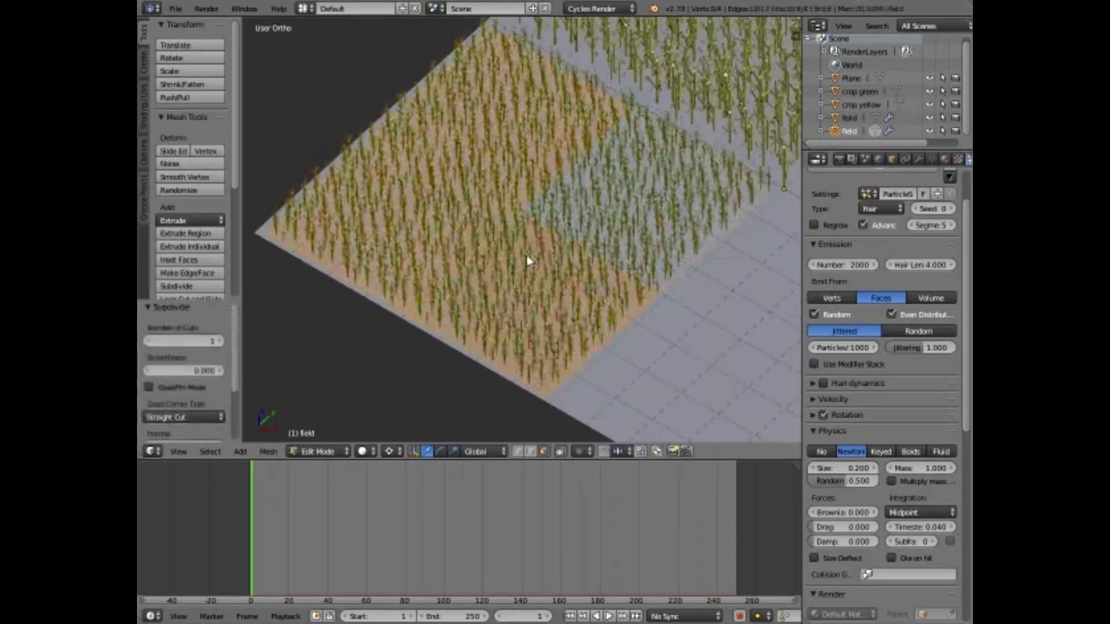
key("Tab")
- Preview the fields in rendered shading, raise the hair count to 4000, then hide them
middle_click_drag(528, 260, 607, 193)
key("shift+z")
key("shift+z")
mouse_move(561, 264)
middle_mouse_down()
mouse_move(606, 220)
mouse_move(545, 218)
middle_mouse_up()
left_click(861, 348)
scroll(531, 289, "up", 5)
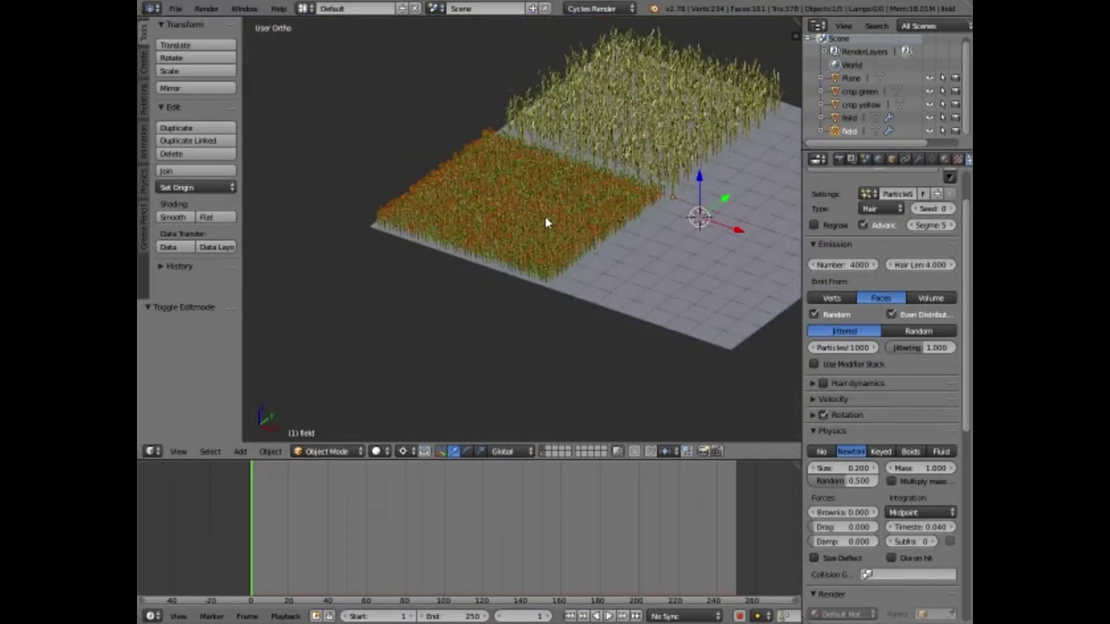
scroll(545, 217, "down", 2)
key("2")
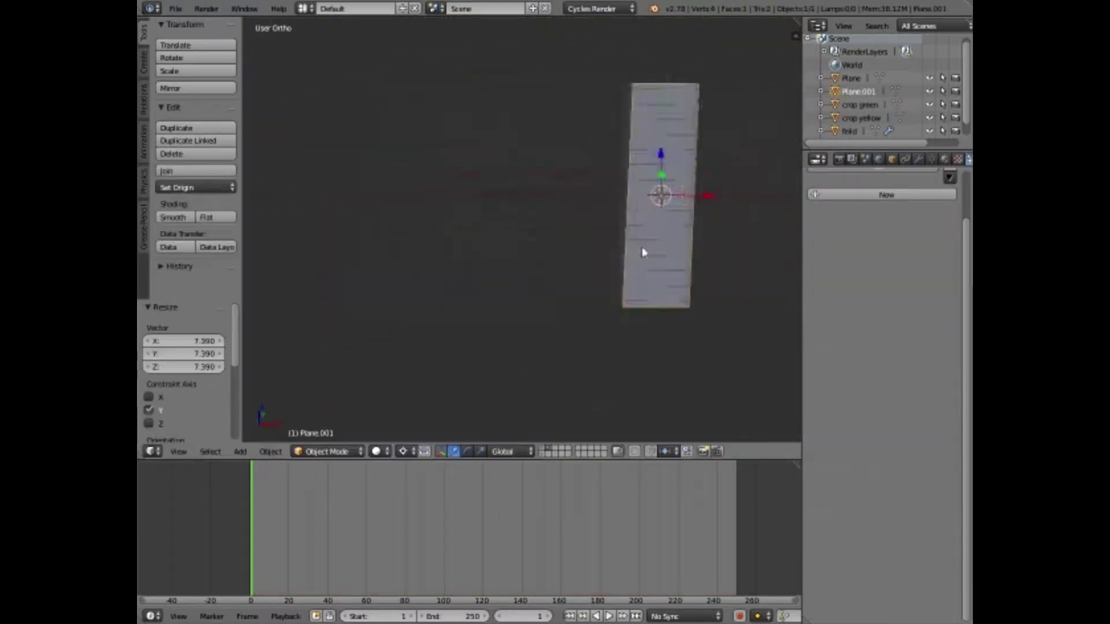
- Finish editing the ridged ground strip and show the crop fields around it again
middle_click_drag(518, 299, 668, 299)
key("a")
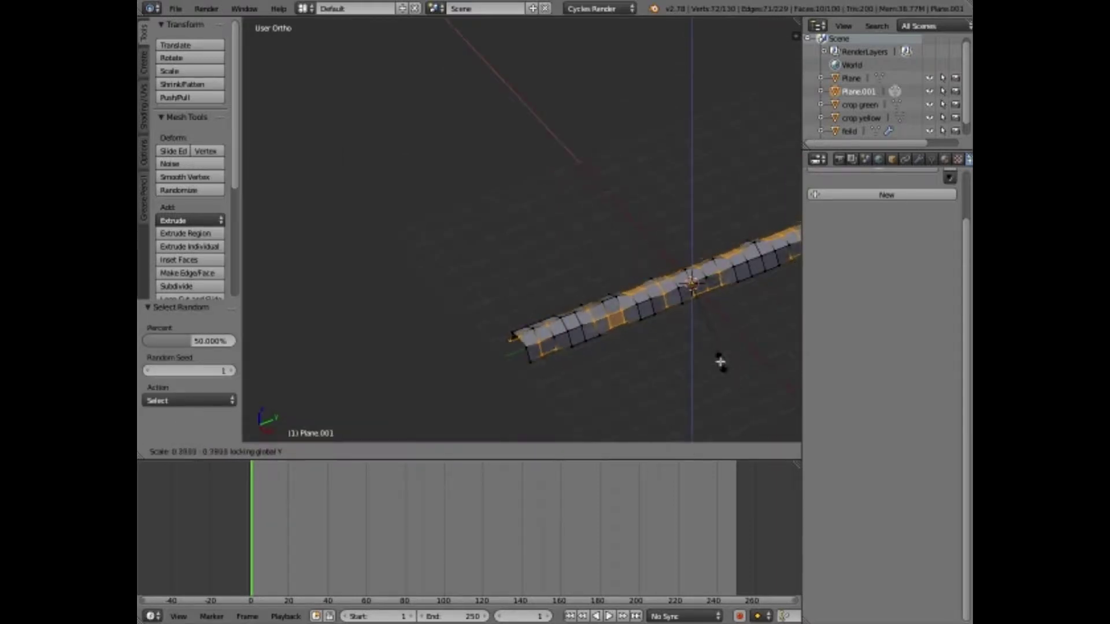
key("Tab")
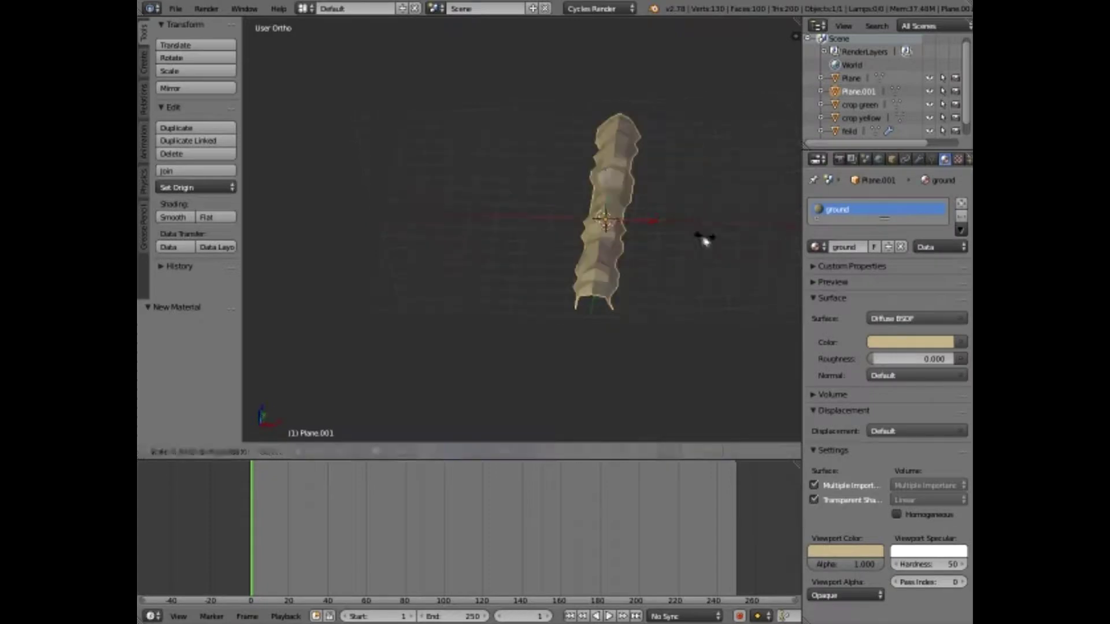
left_click(544, 455, "shift")
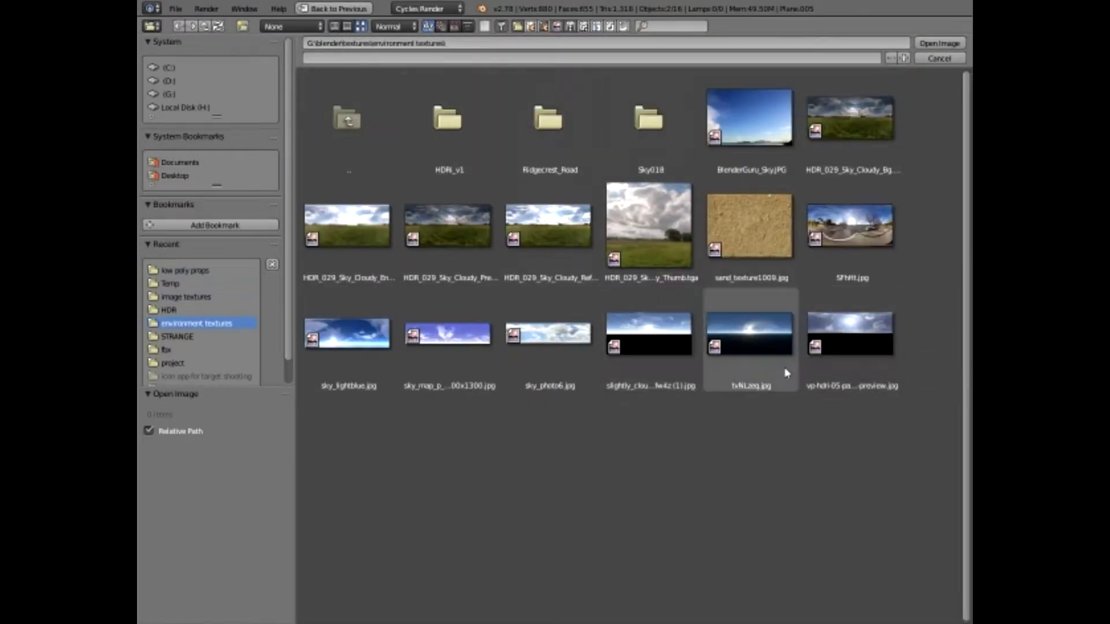
- Load the dark sky panorama into the Environment Texture node and add the nodes that feed it
double_click(786, 373)
key("shift+a")
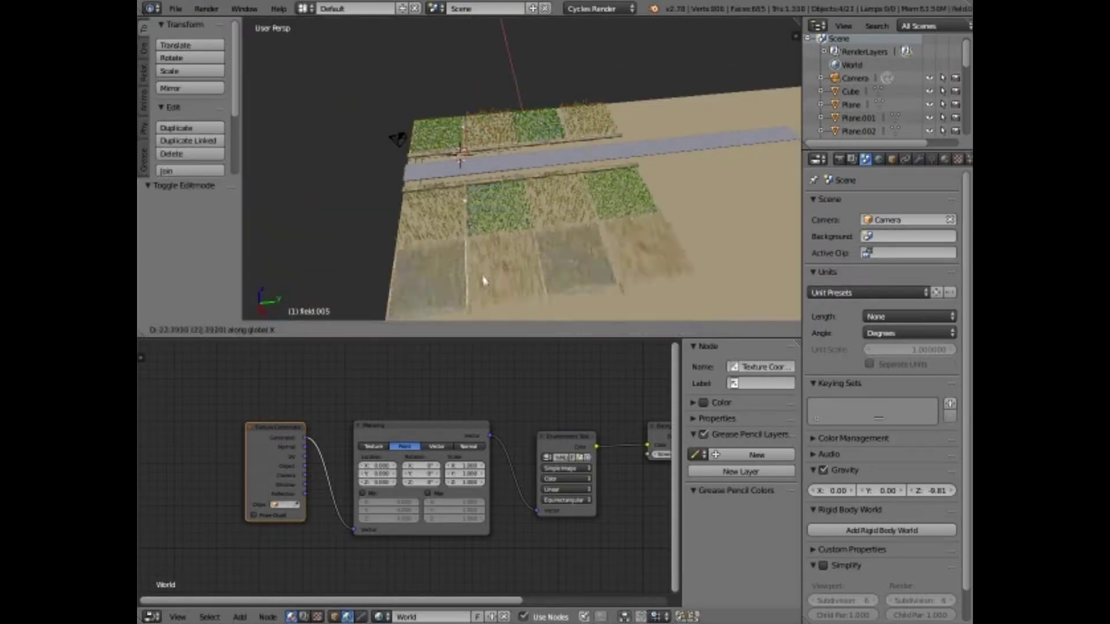
- Place the duplicated field tiles along the road and start editing the new circle's mesh
left_click(481, 271)
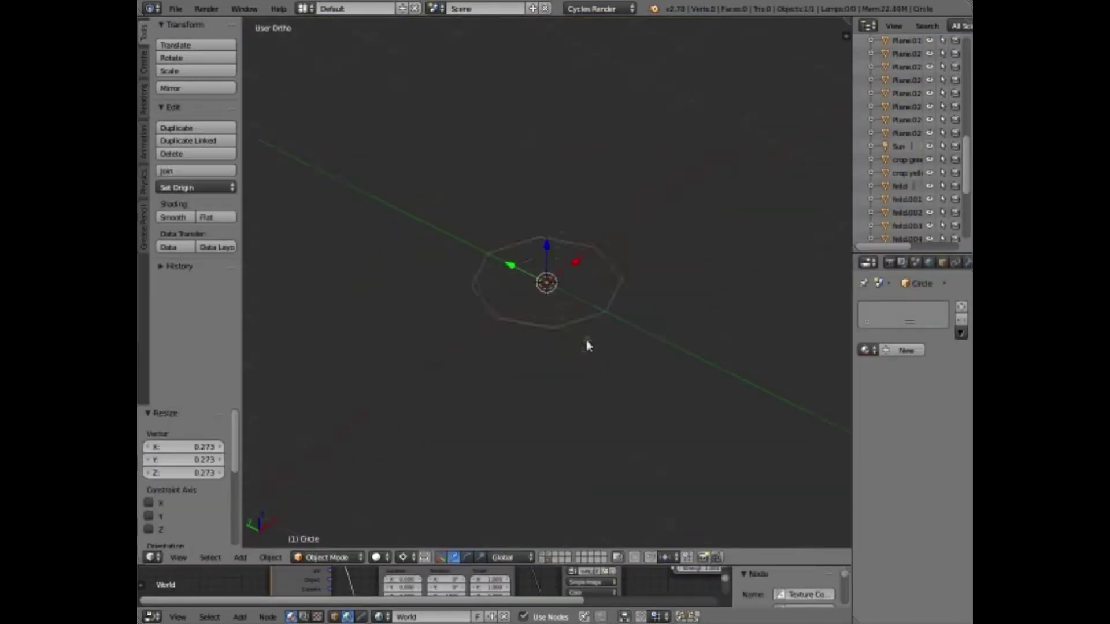
key("Tab")
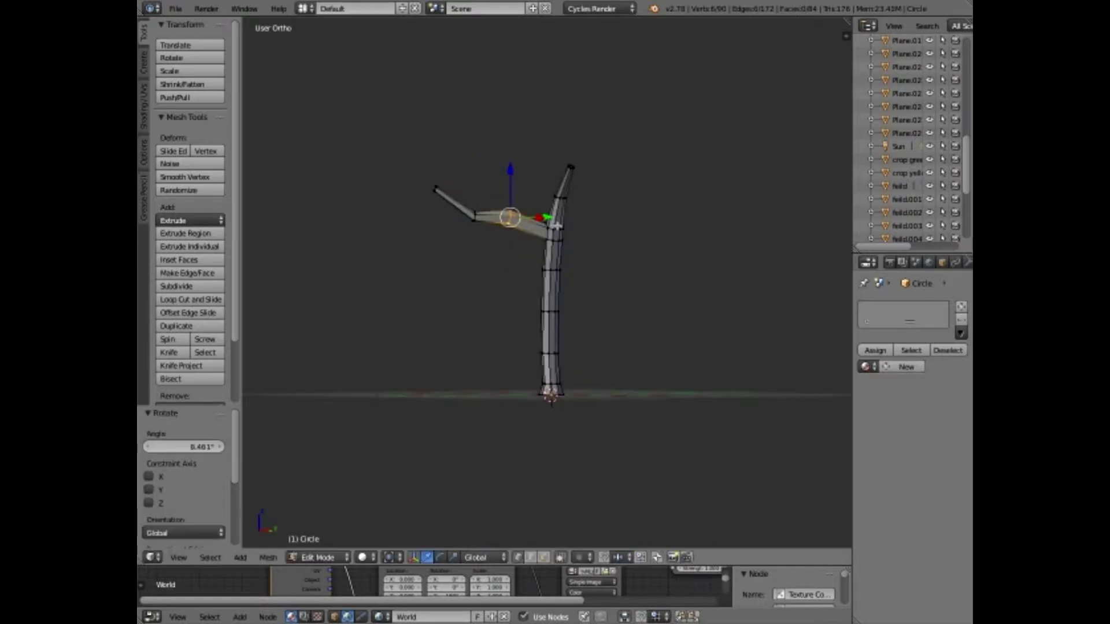
- Add an edge loop across the tree branch
middle_click_drag(643, 191, 682, 179)
key("ctrl+r")
left_click(673, 170)
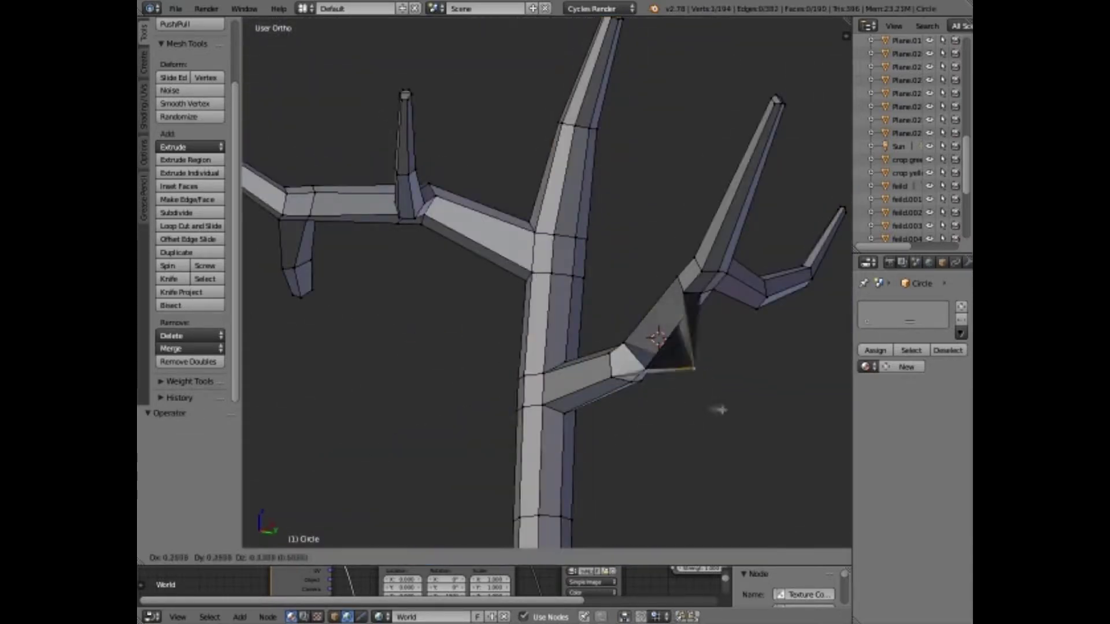
- Switch to vertex selection and select the whole tree mesh
scroll(622, 363, "up", 3)
key("ctrl+Tab")
left_click(717, 421)
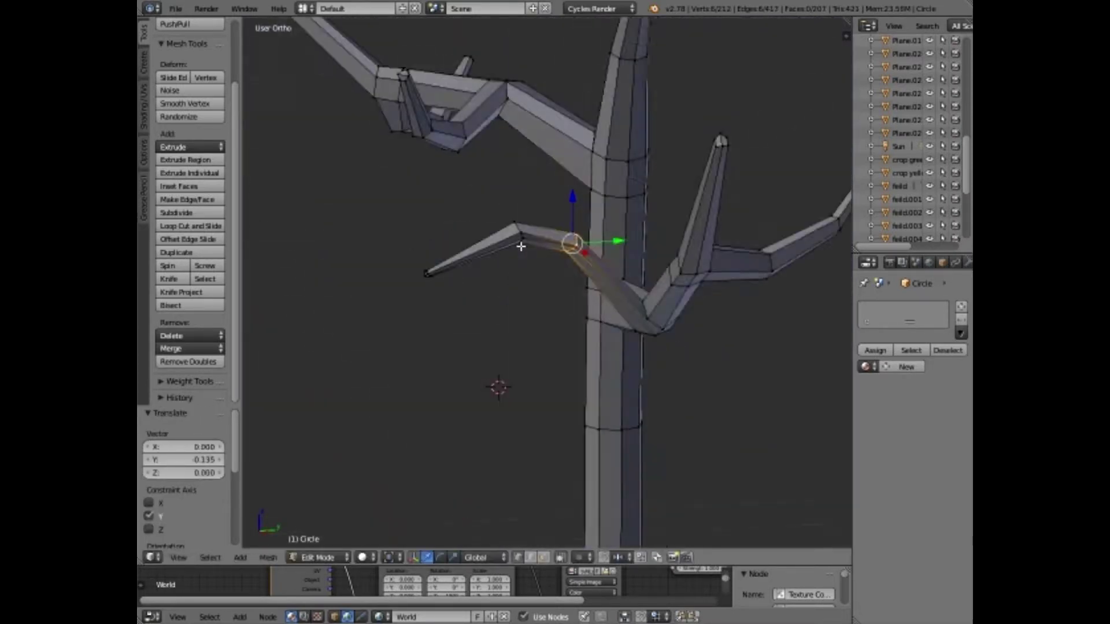
middle_click_drag(560, 364, 641, 322)
key("a")
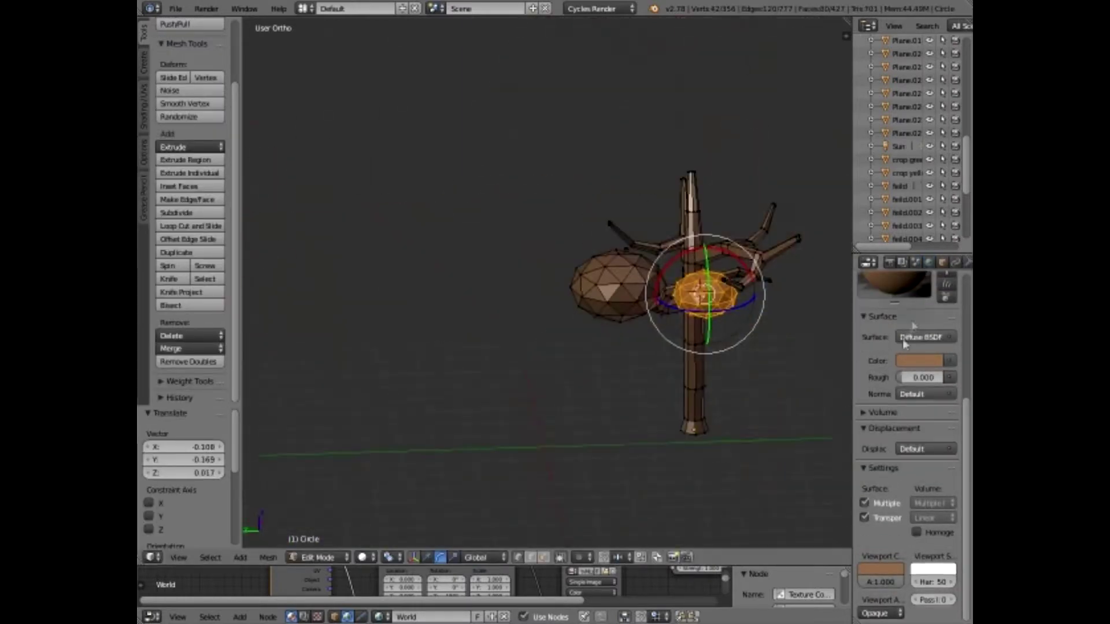
- Colour the tree crowns green and shrink the smaller crown
left_click(875, 352)
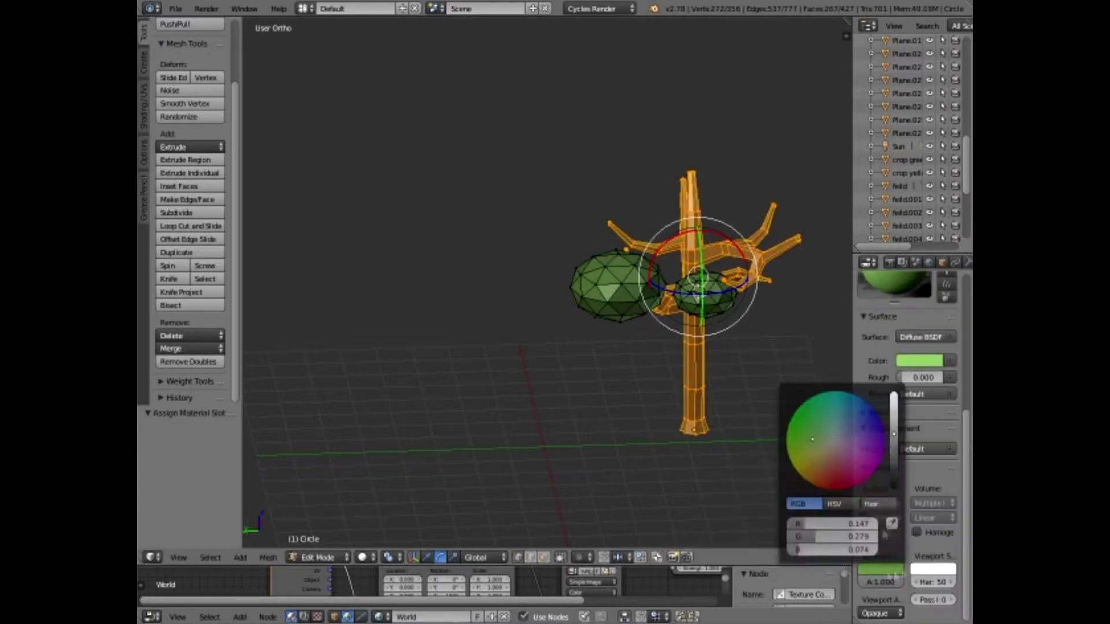
middle_click_drag(746, 324, 688, 312)
key("Return")
middle_click_drag(768, 408, 594, 248)
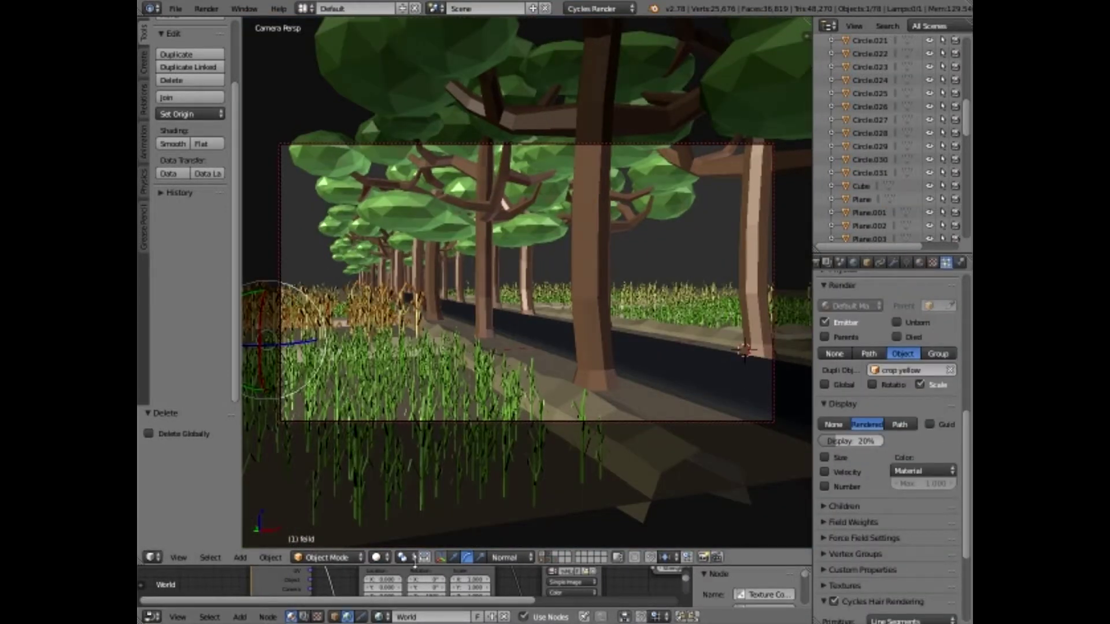
- Paste a copied object and move it vertically into place
key("ctrl+v")
key("g")
key("z")
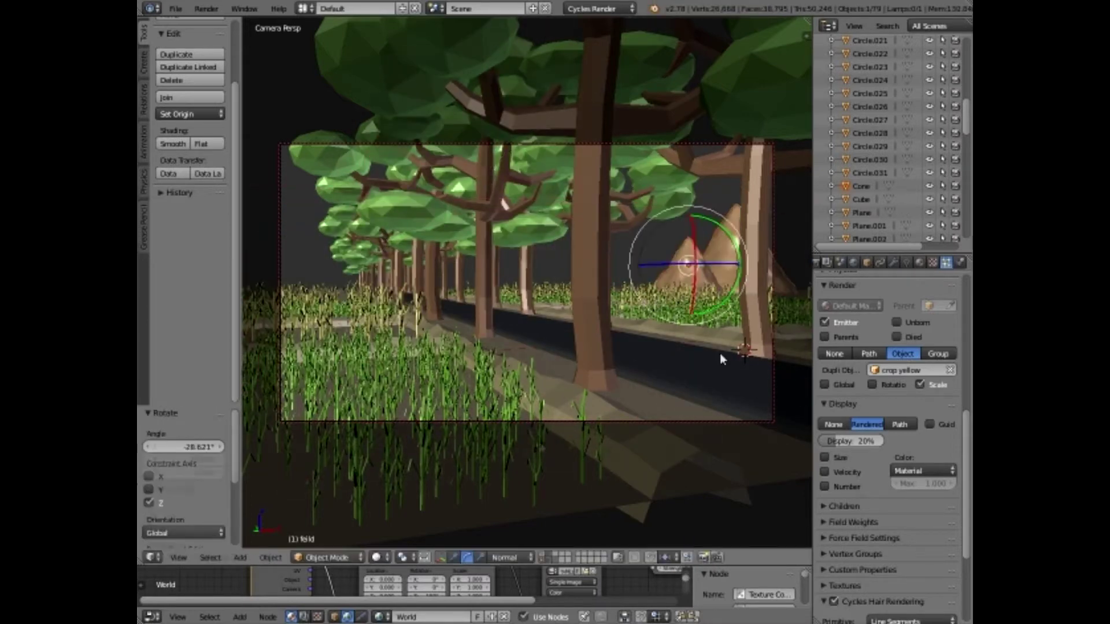
left_click(388, 460)
- Duplicate the small bush near the mountains and place the copies further right
key("a")
right_click(670, 317)
key("shift+d")
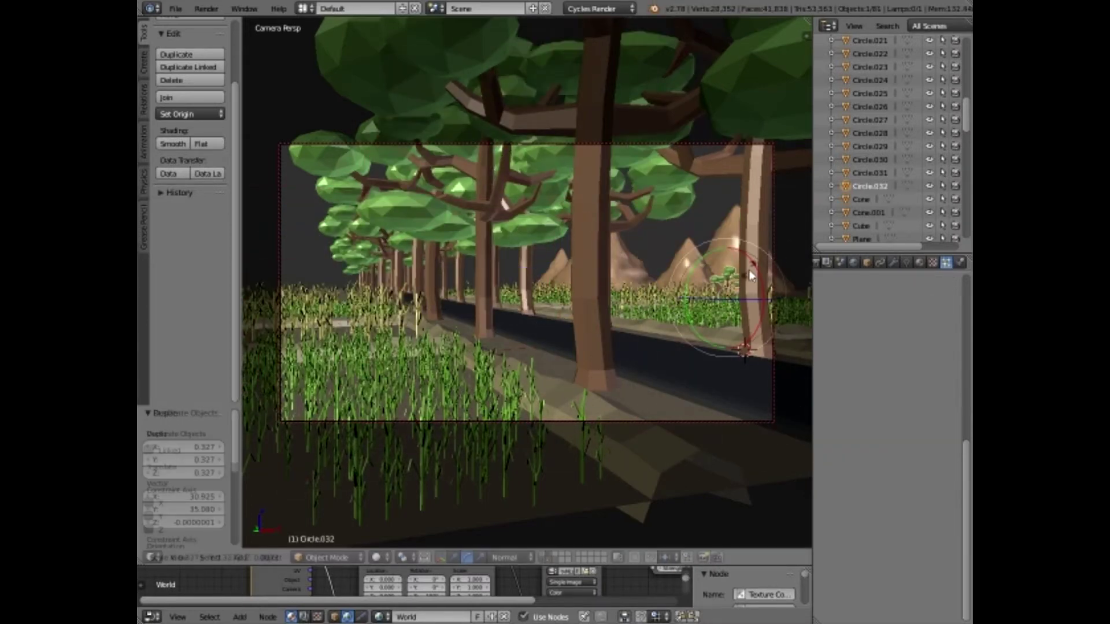
key("shift+d")
left_click(712, 284)
right_click(705, 303)
key("g")
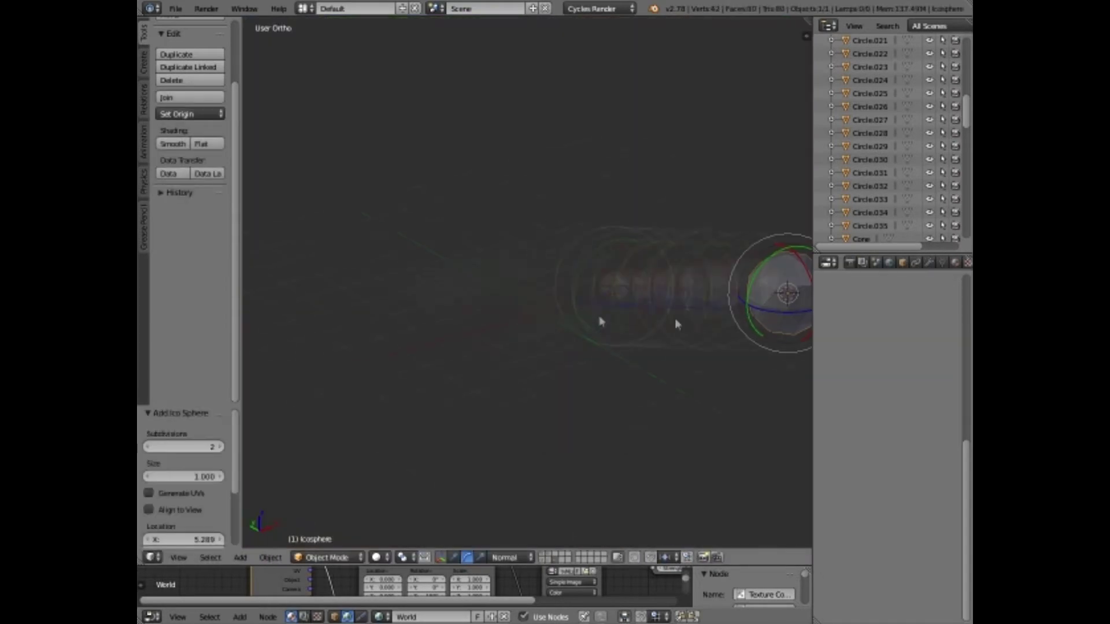
- Select all of the icosphere's vertices to shape it into a cloud
middle_click_drag(527, 208, 609, 354)
key("a")
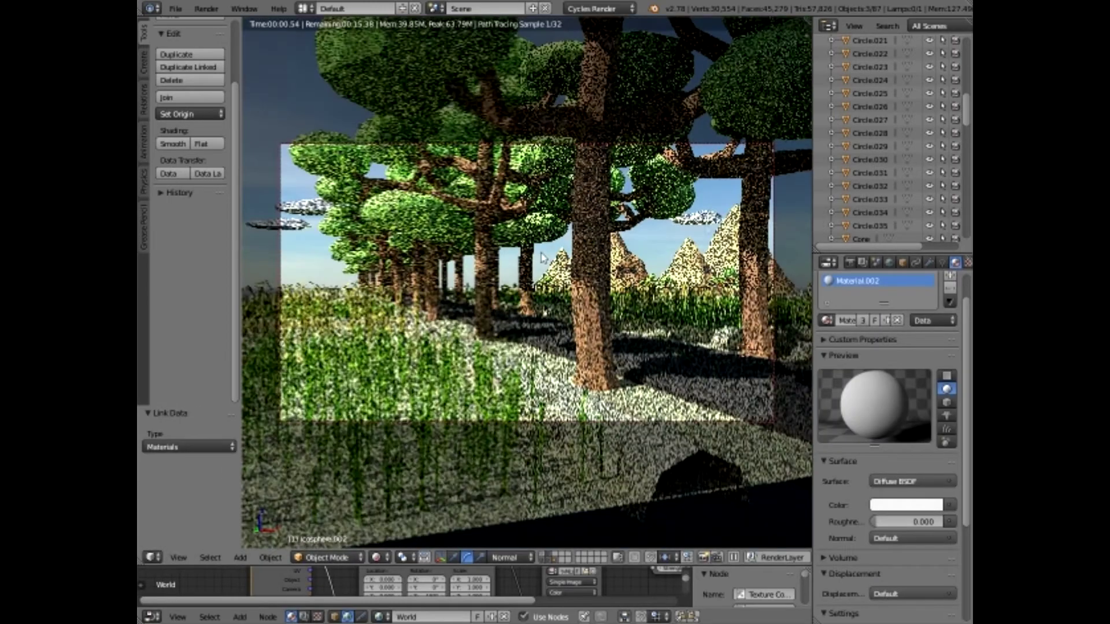
- Delete the cloud objects from the scene
key("Delete")
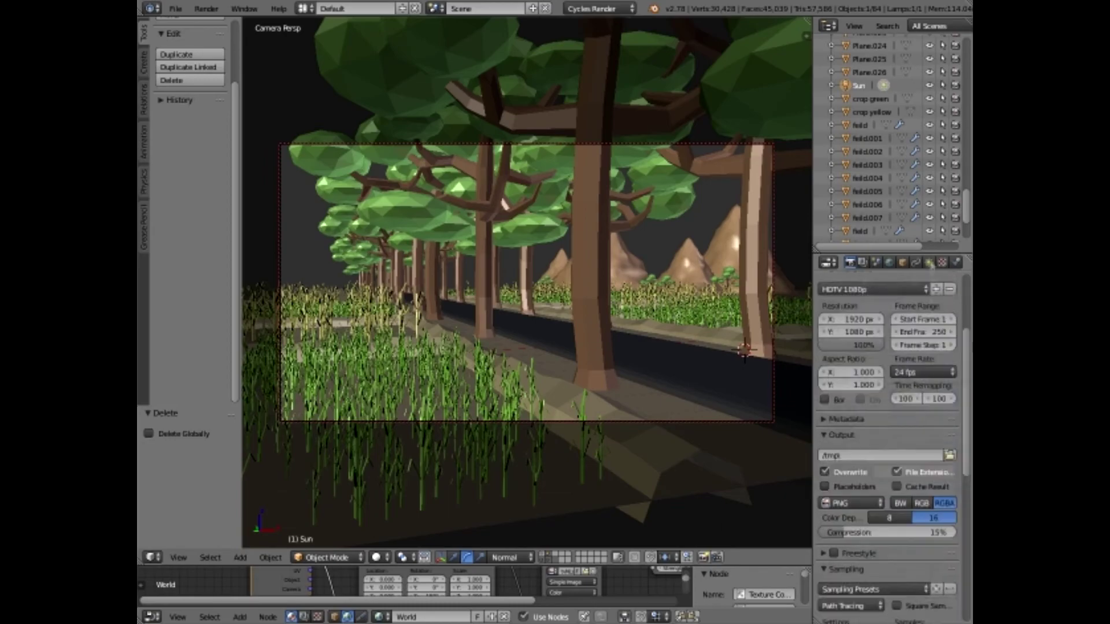